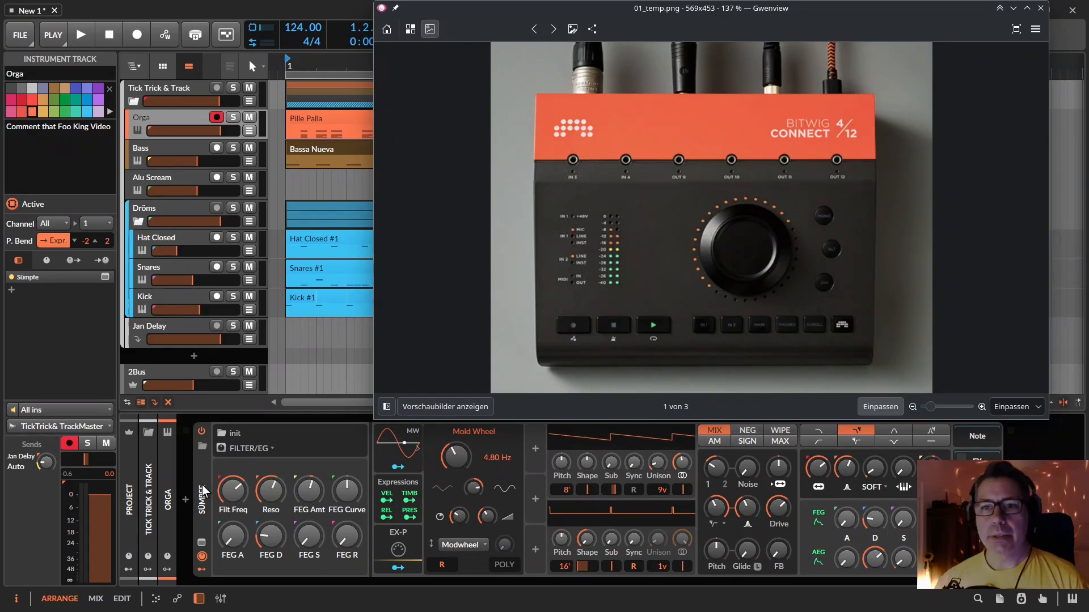
Look through the three images in the image viewer and minimize it to return to the arrangement
drag(231, 490, 231, 491)
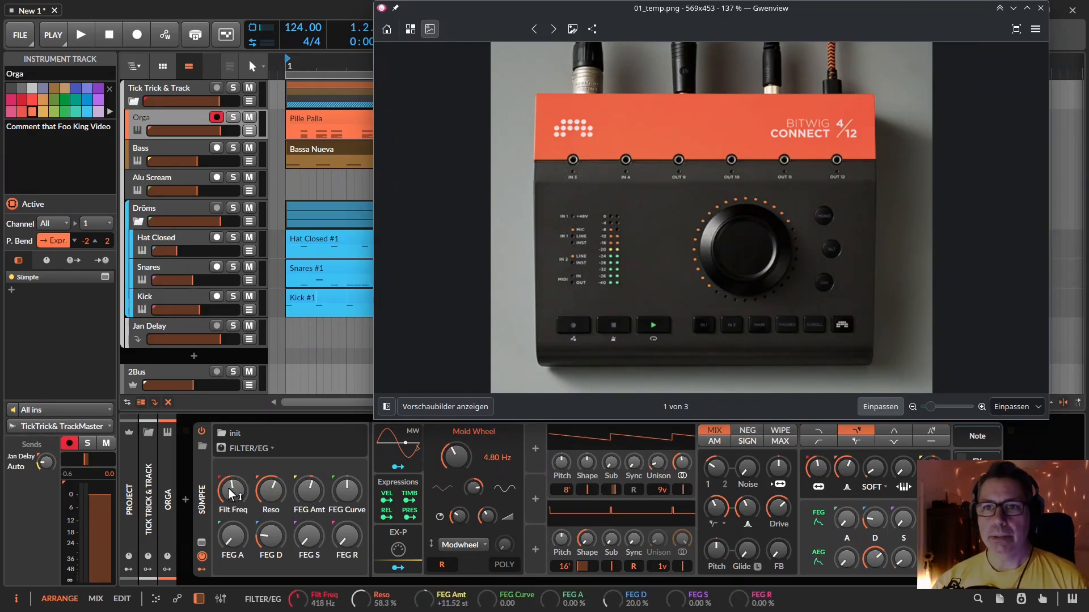
click(552, 29)
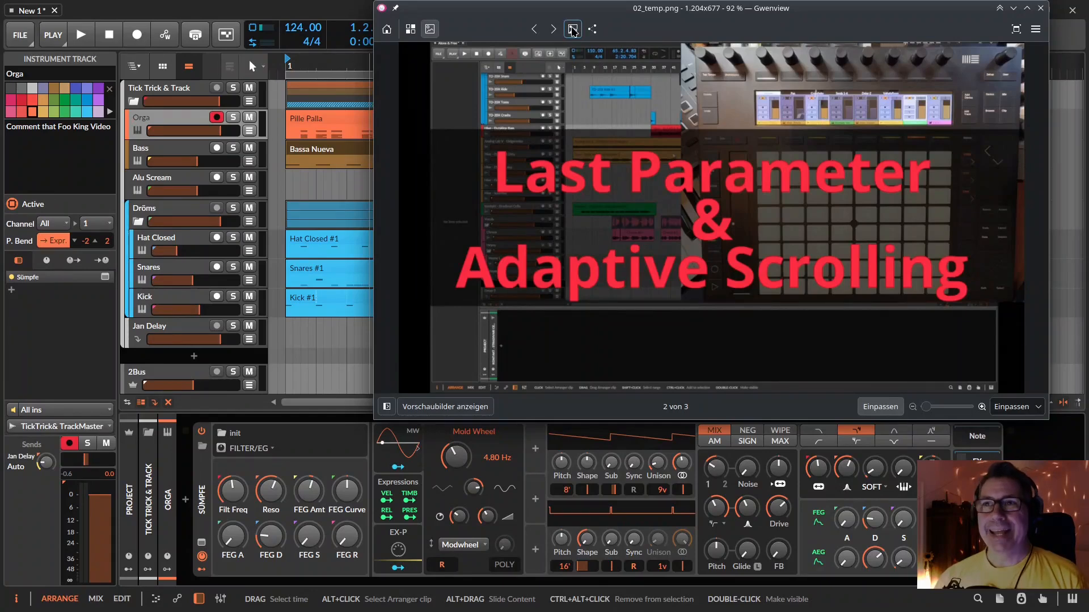
click(554, 35)
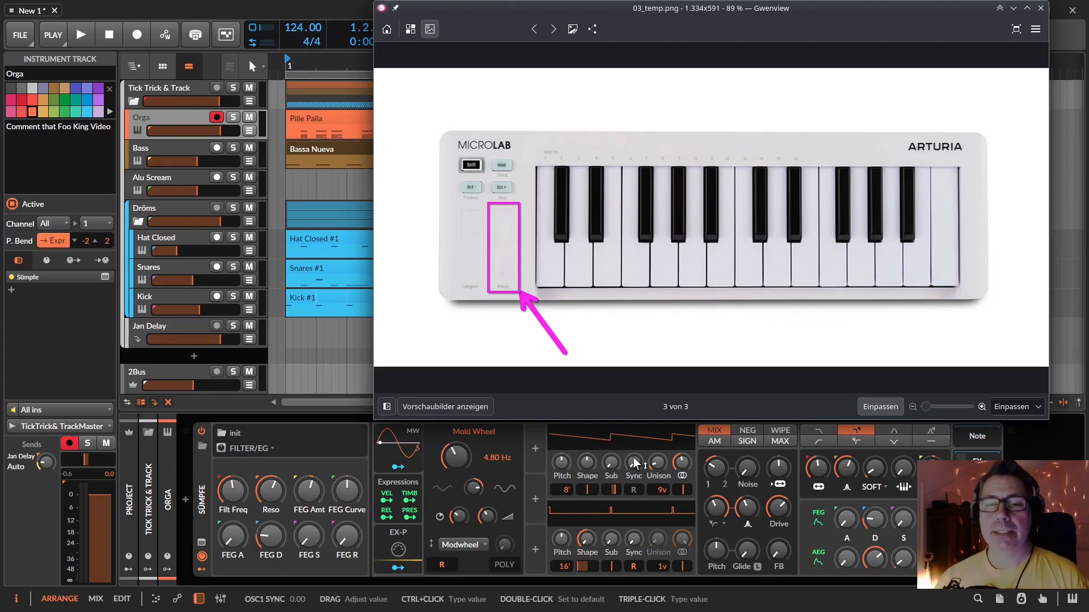
click(1013, 8)
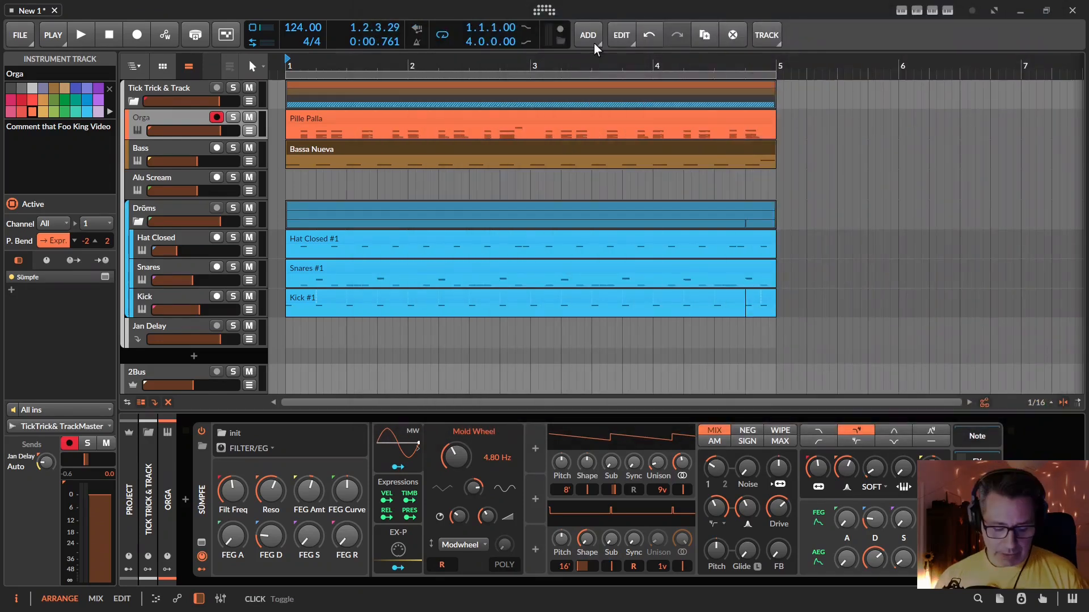
Open the controller settings and turn off Route Modulation (CC01) for the Flexi MicroLab
click(546, 11)
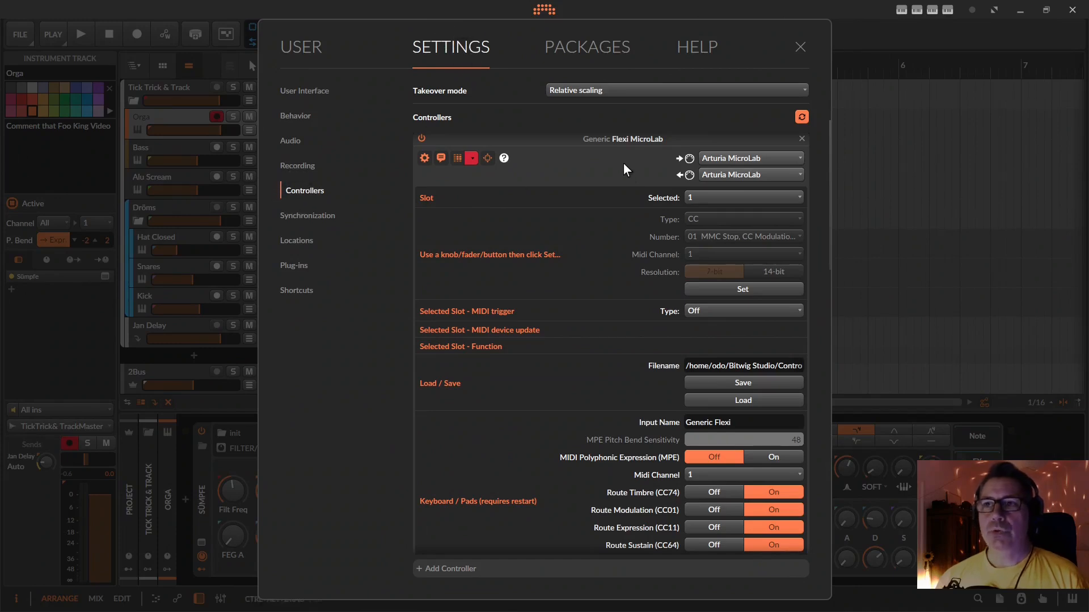
scroll(624, 164, up, 2)
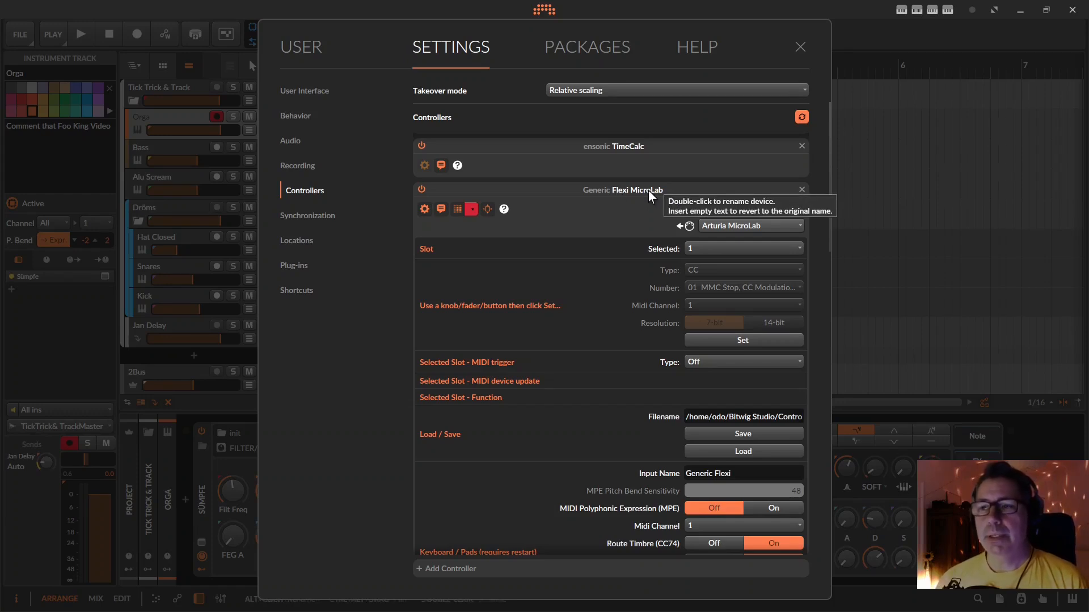
drag(825, 225, 828, 322)
key(ctrl+super)
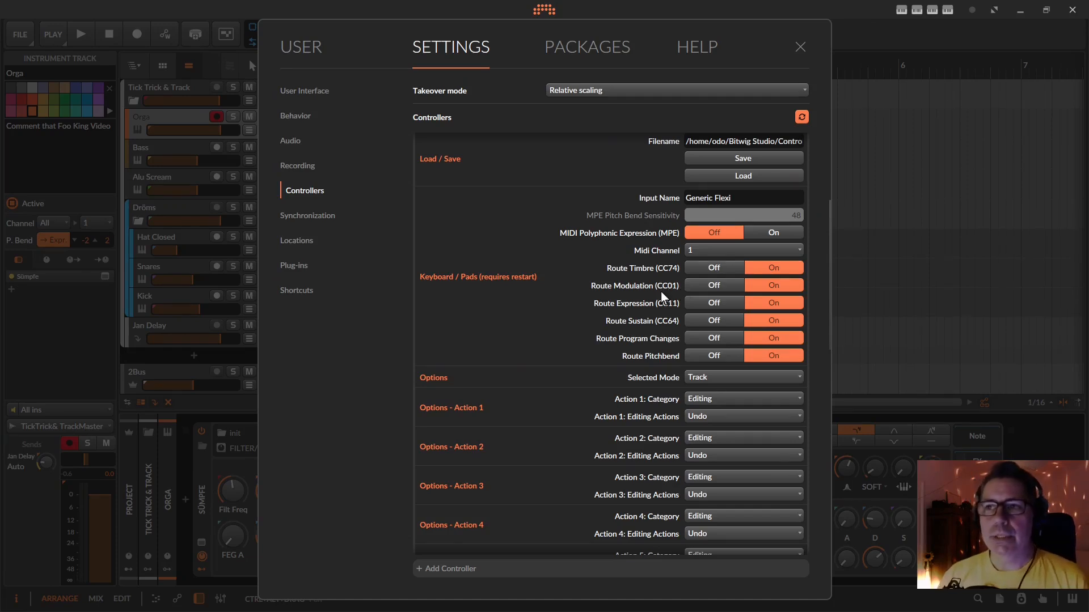
click(722, 285)
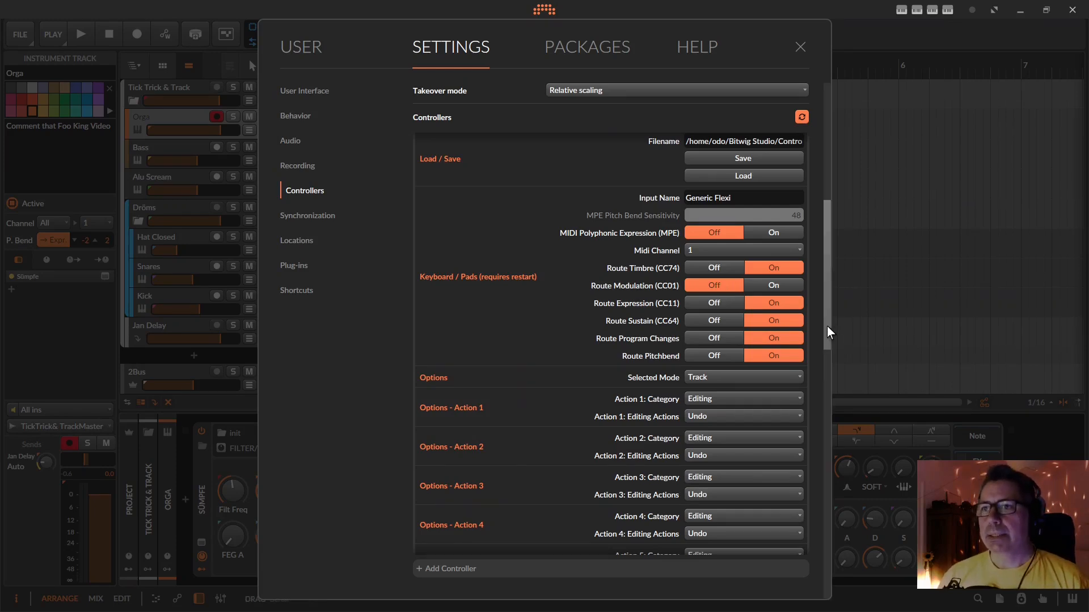
Restart the Flexi MicroLab controller by disabling and re-enabling it, and check its Route Modulation setting
scroll(827, 327, up, 1)
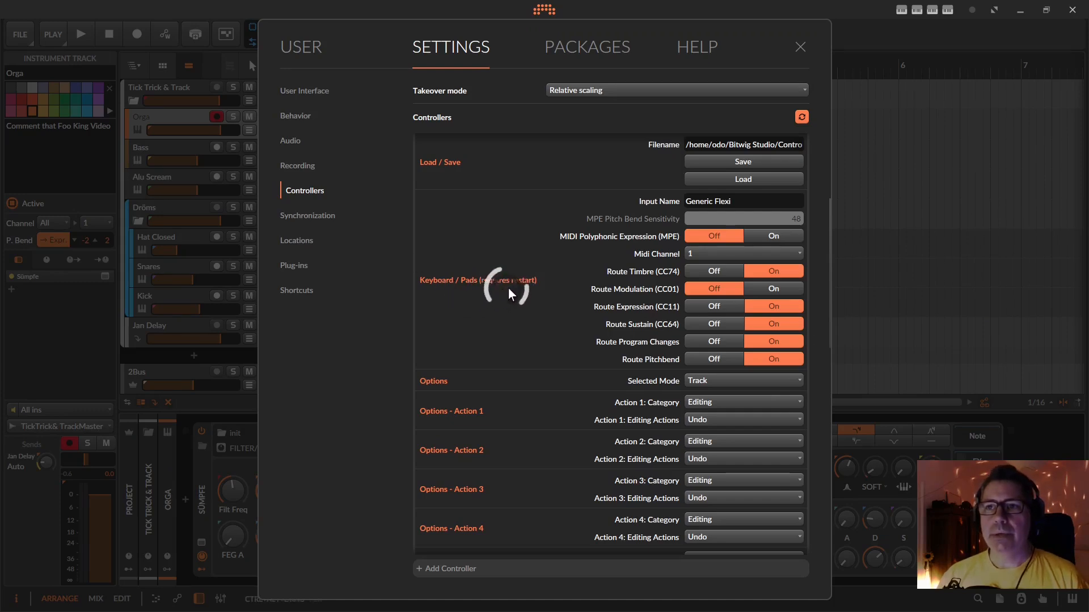
drag(830, 336, 823, 245)
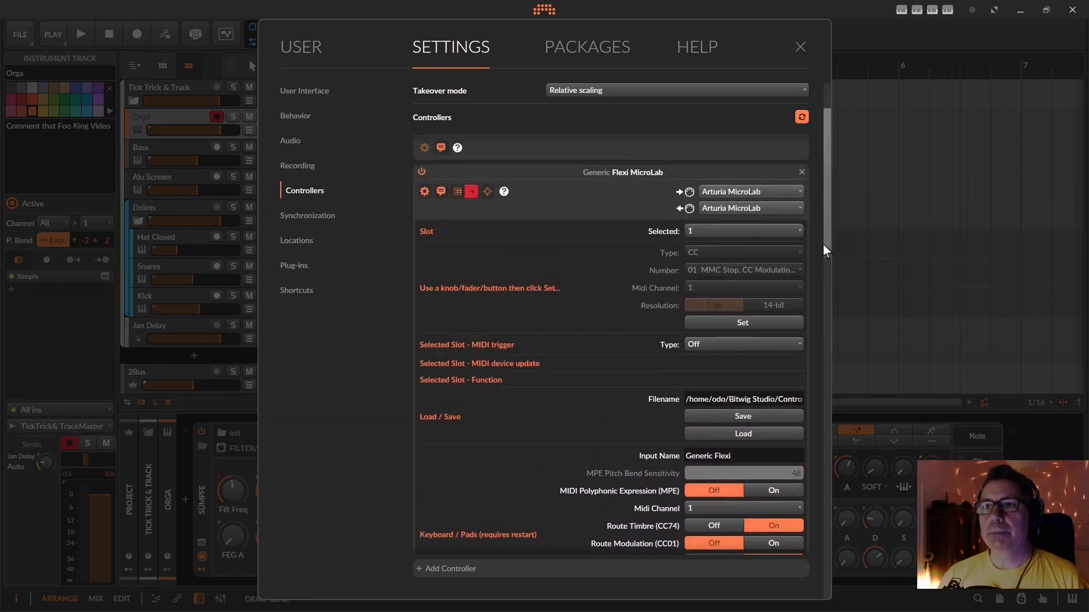
click(421, 174)
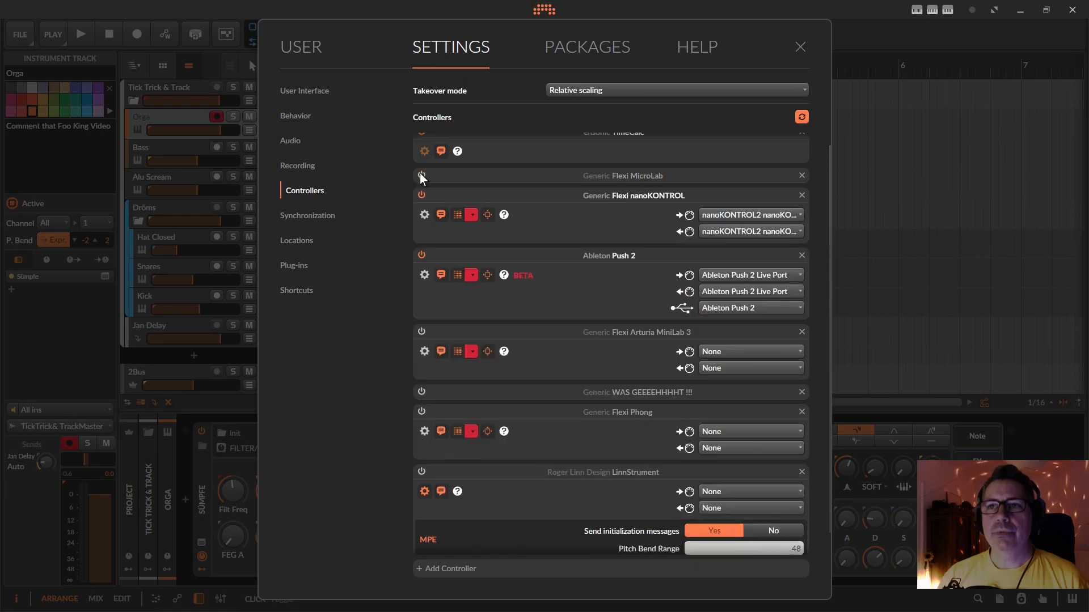
click(421, 174)
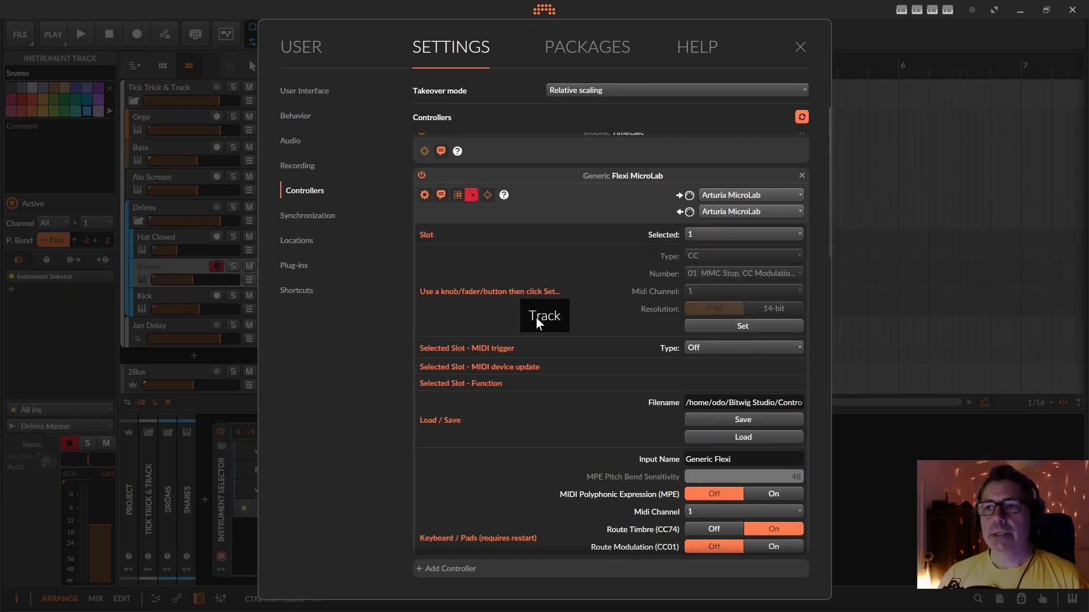
drag(827, 234, 815, 334)
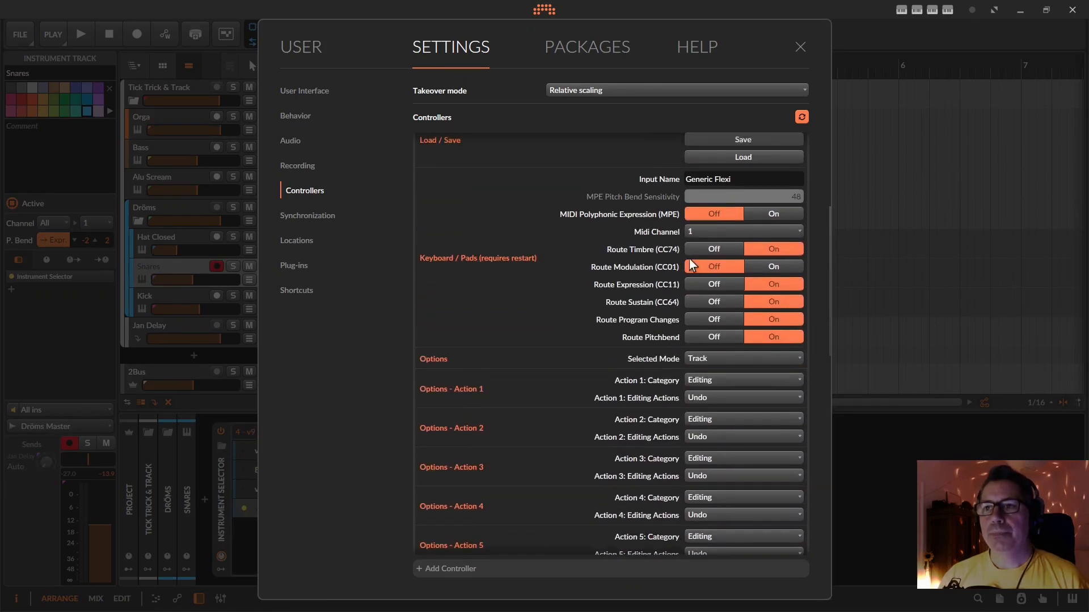
Select slot 300 of the Flexi MicroLab and assign MIDI CC 01 on channel 1 as its trigger
drag(827, 283, 832, 193)
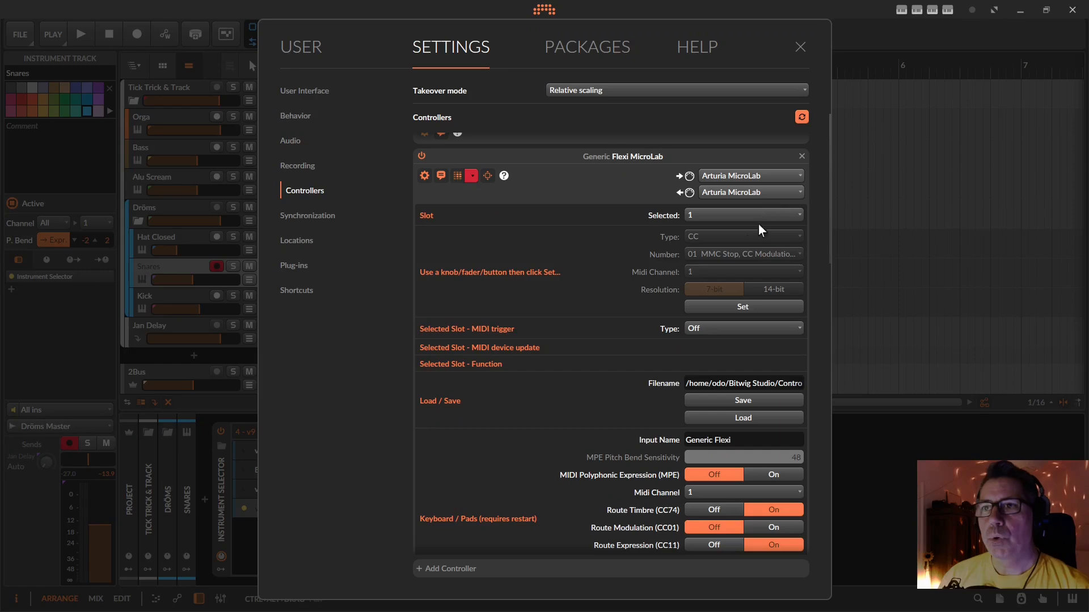
click(730, 219)
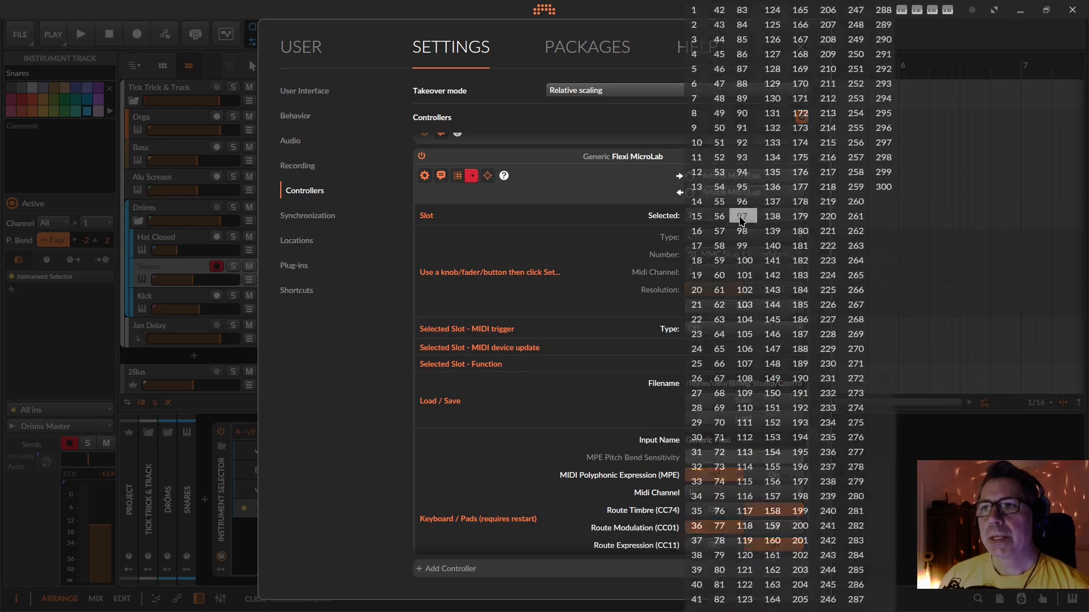
click(886, 186)
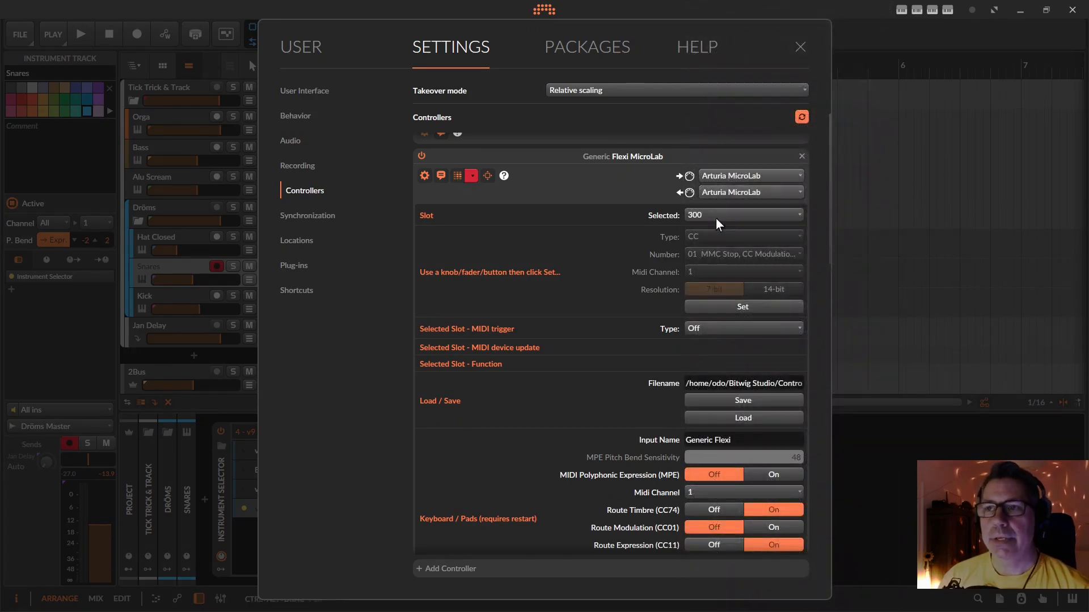
click(721, 304)
Set the slot's Device function to Device: Last Parameter and close the settings
scroll(645, 374, down, 2)
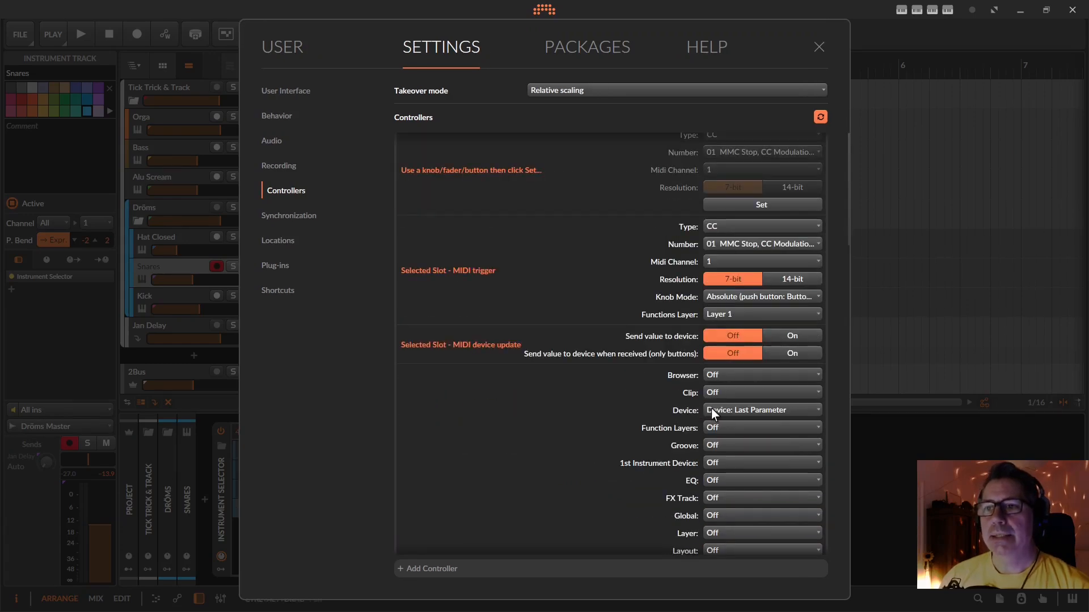
click(748, 409)
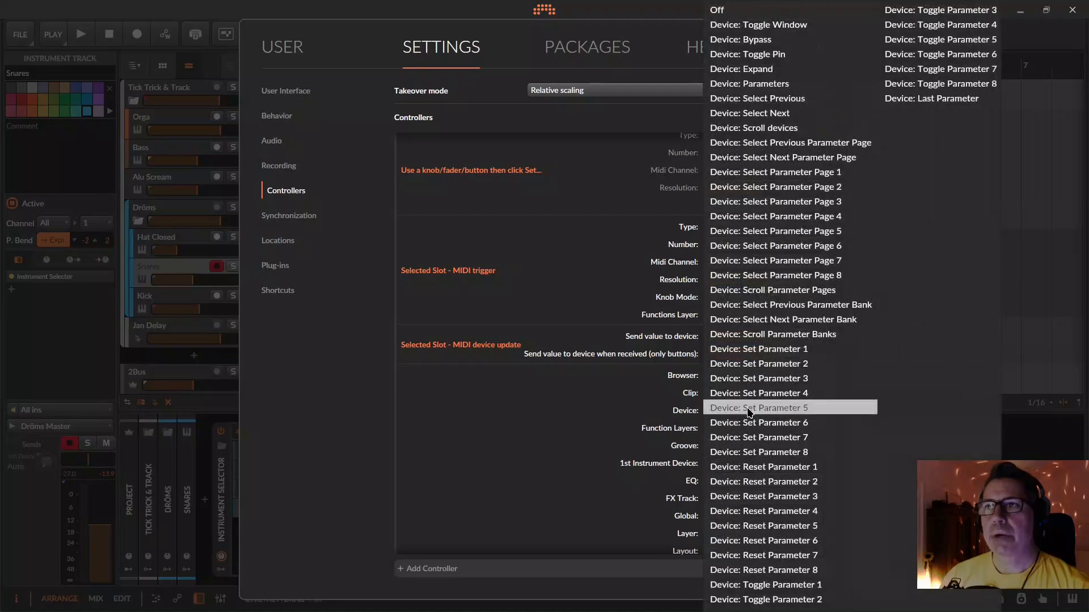
click(939, 98)
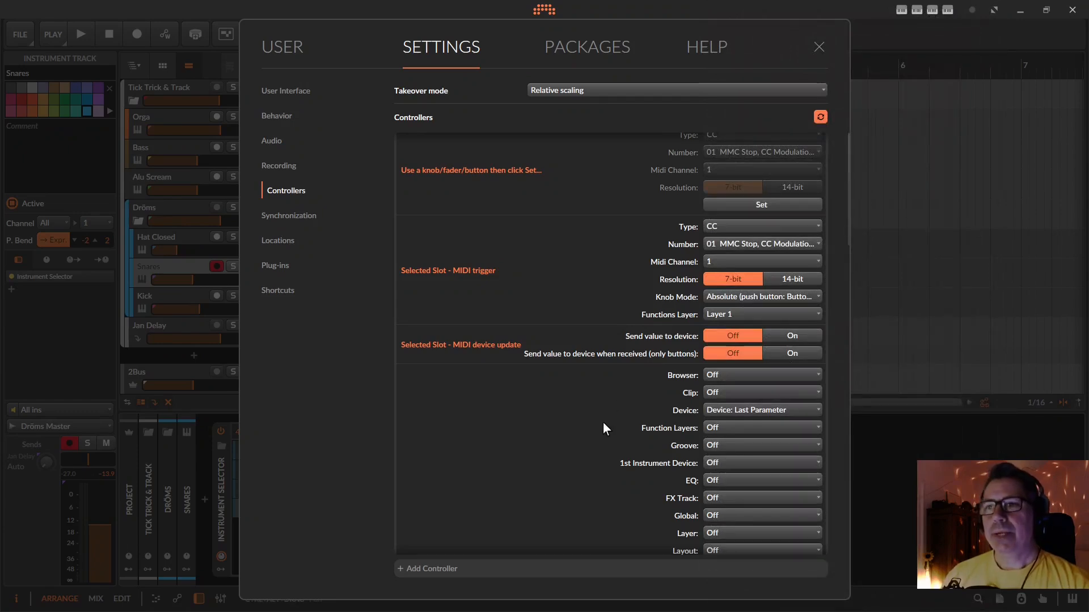
scroll(603, 423, up, 3)
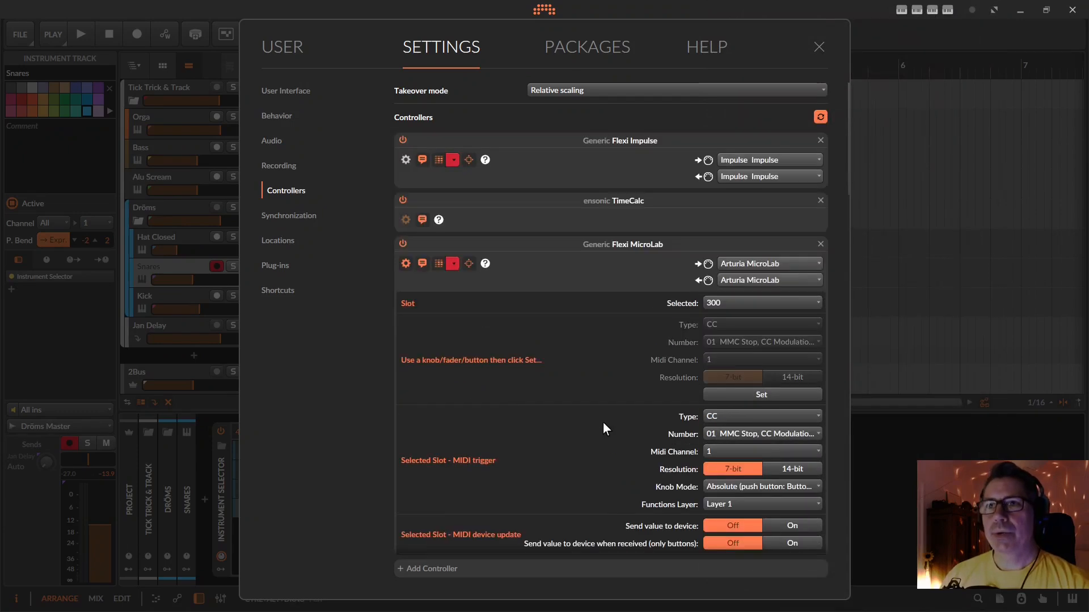
click(819, 47)
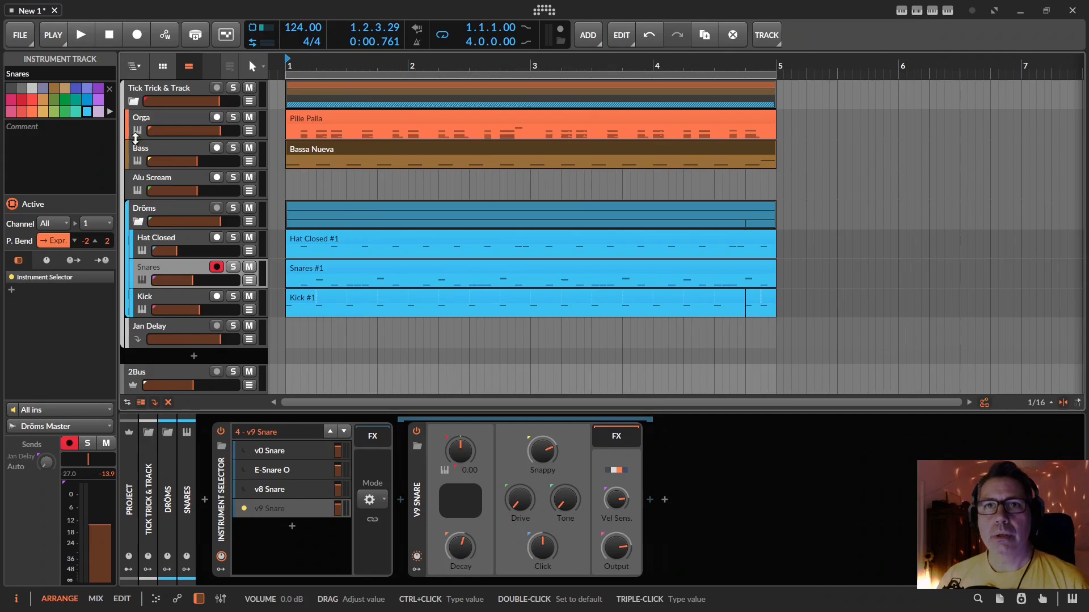
Select the Orga track, sweep the Sümpfe synth's filter frequency, and bring its resonance to about 59.8 %
click(164, 117)
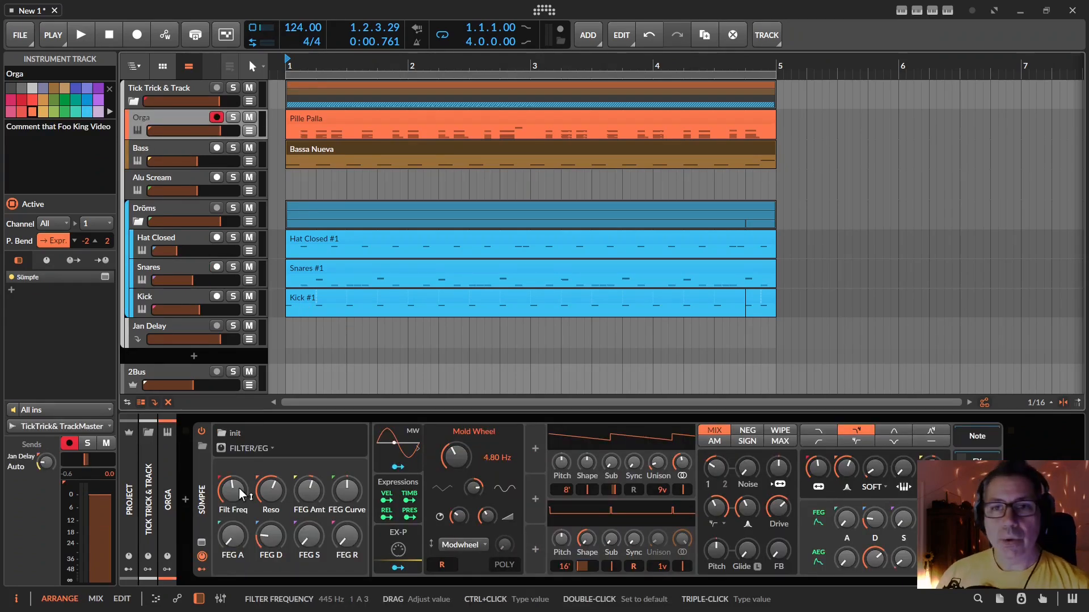
scroll(238, 489, up, 10)
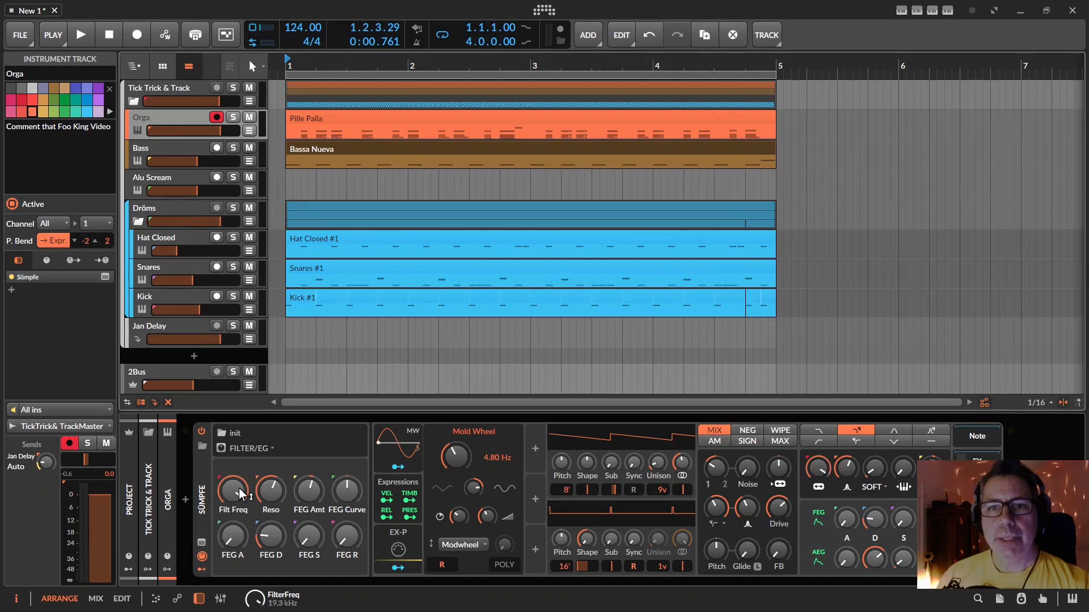
scroll(239, 489, down, 10)
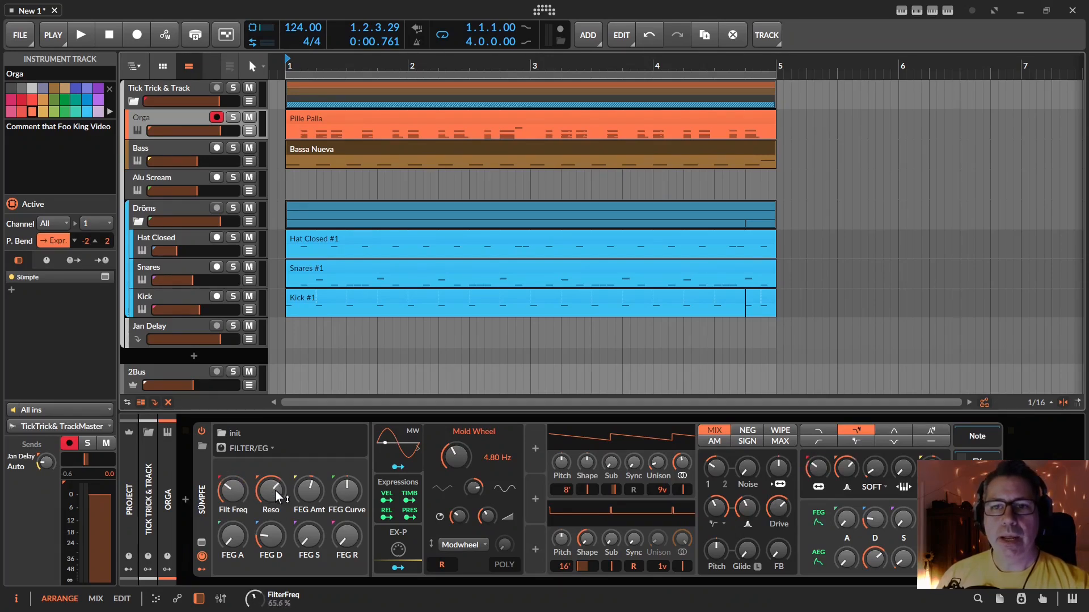
scroll(275, 493, down, 5)
scroll(271, 490, up, 4)
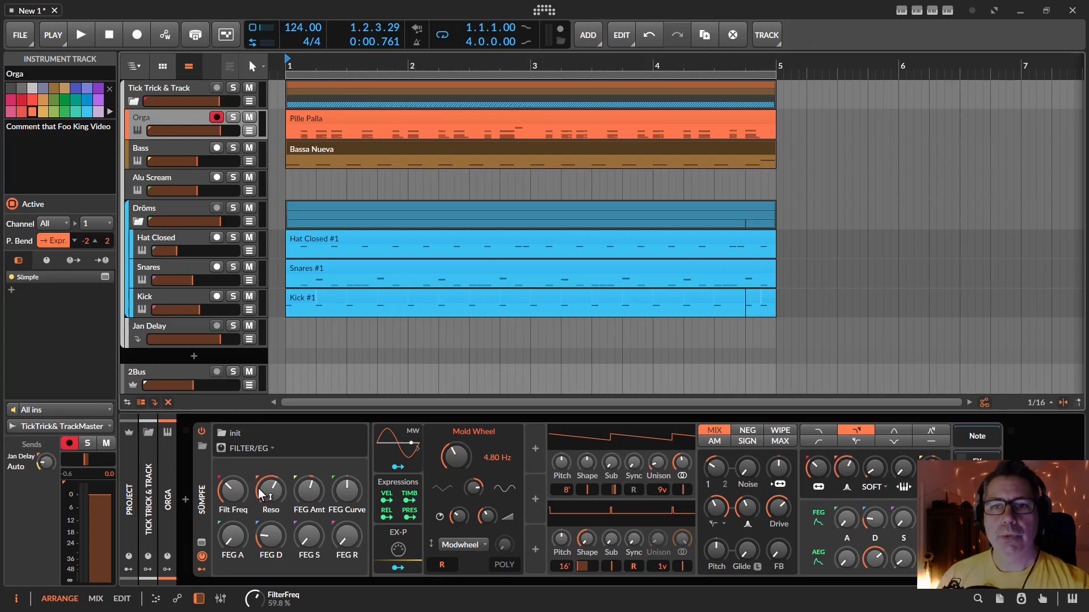
Sweep the Sümpfe synth's filter frequency up and down repeatedly while playing notes
scroll(230, 495, up, 4)
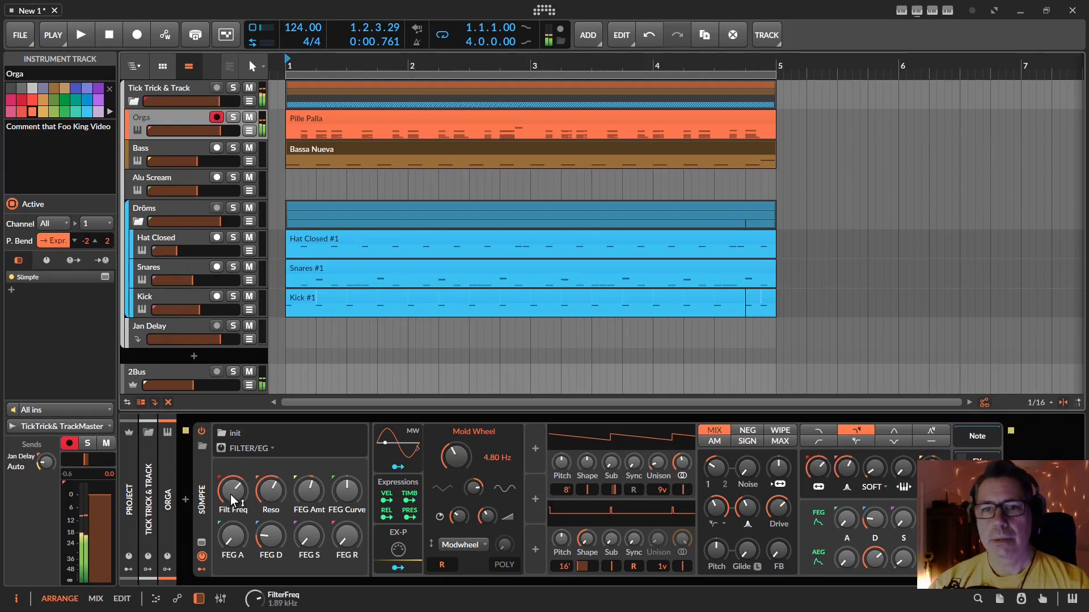
scroll(231, 496, down, 2)
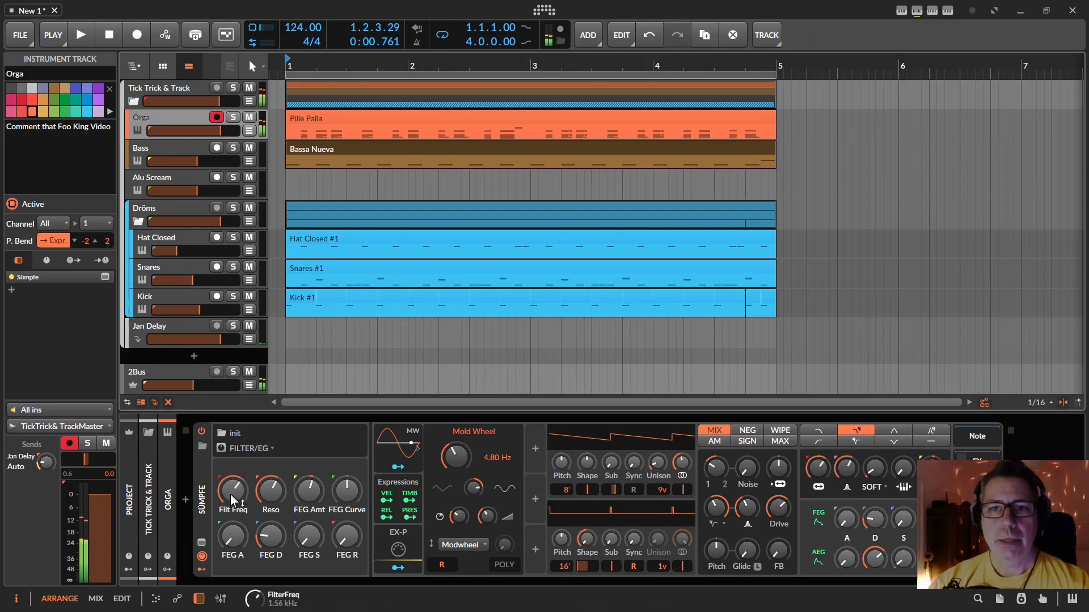
scroll(230, 495, down, 3)
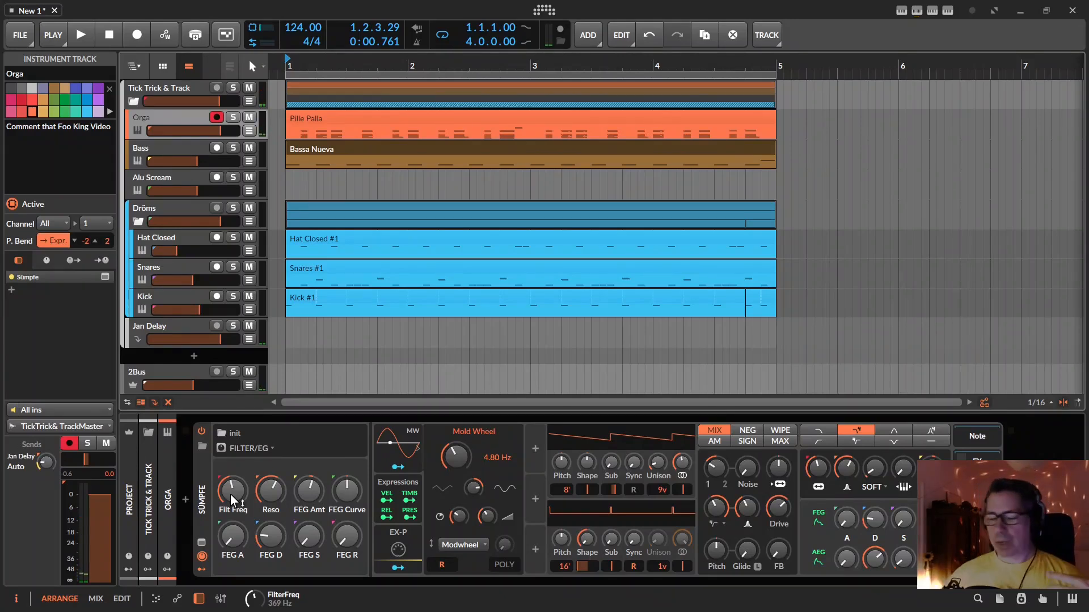
scroll(231, 496, up, 3)
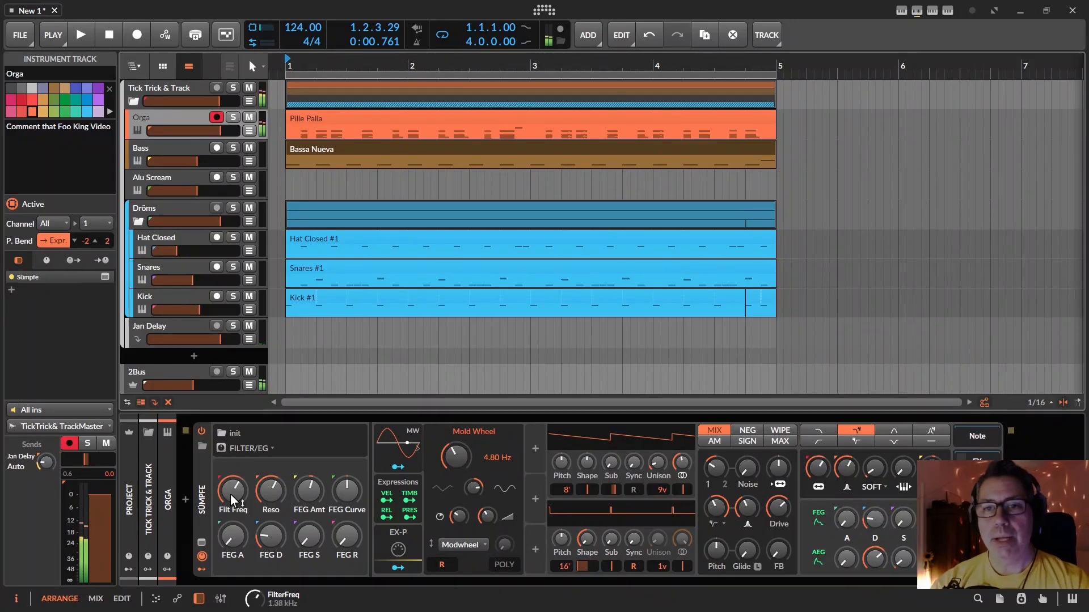
scroll(231, 495, down, 1)
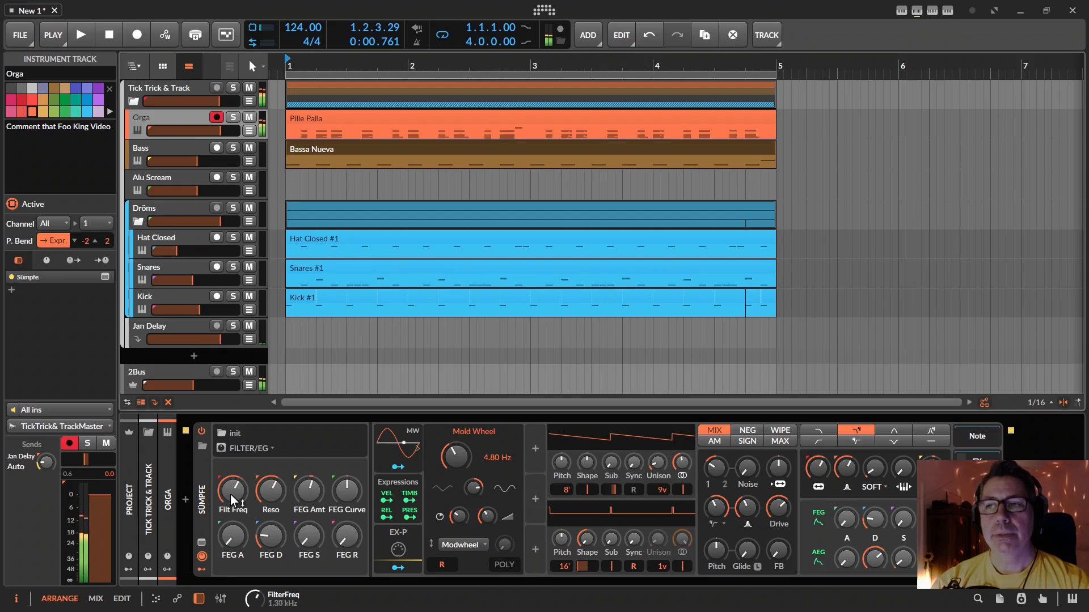
scroll(231, 495, up, 2)
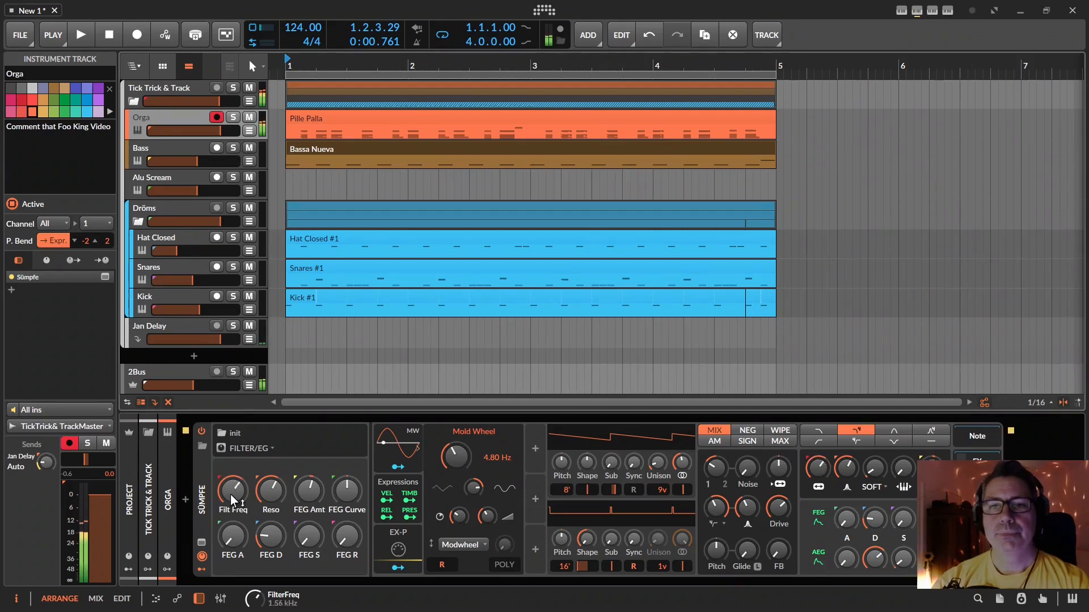
scroll(230, 495, down, 3)
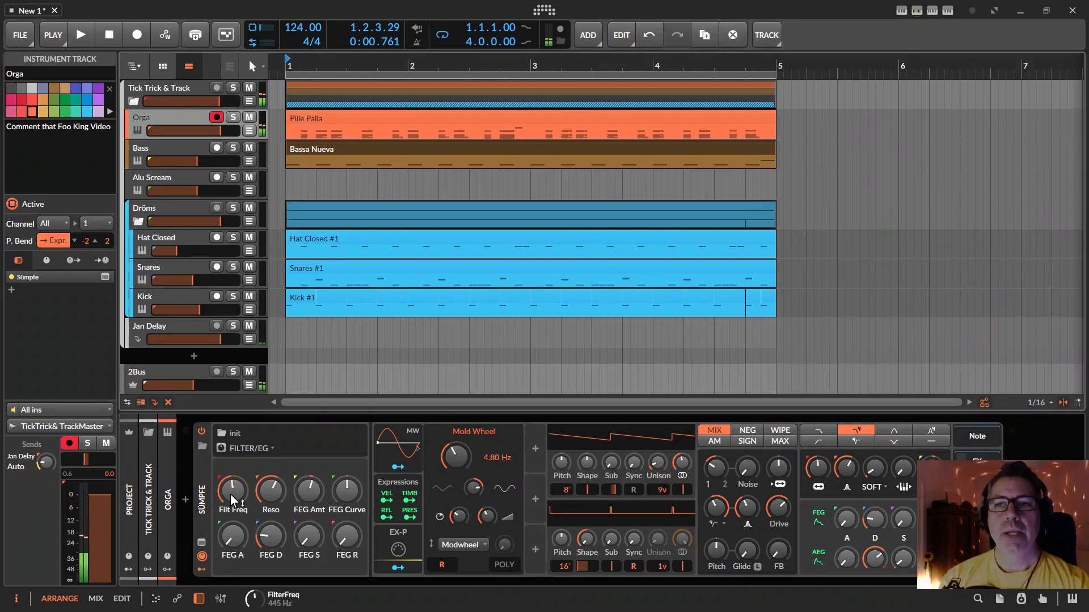
scroll(231, 496, down, 1)
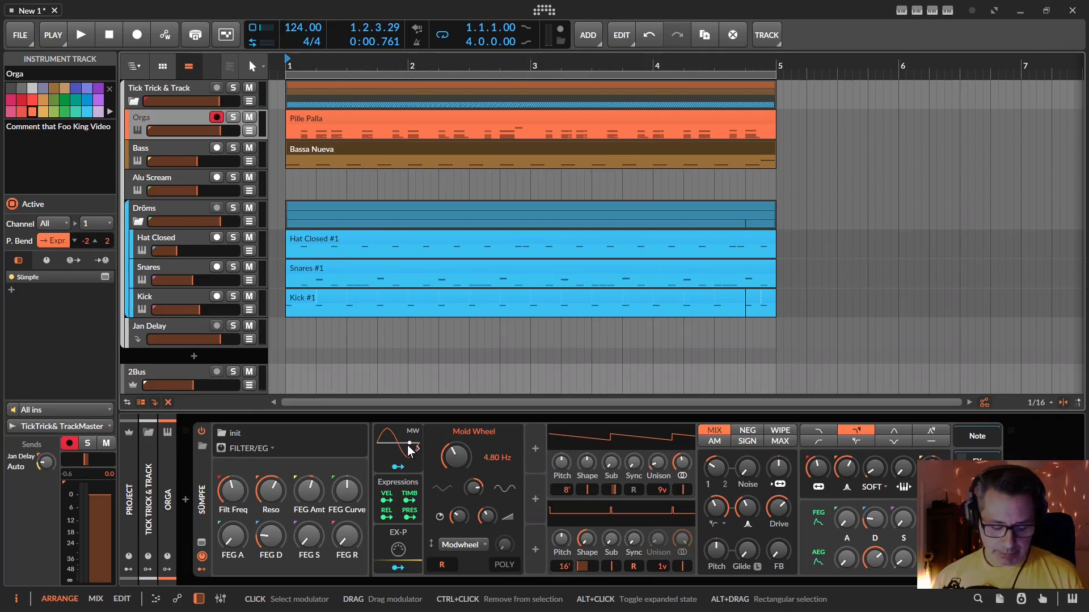
Switch the Mold Wheel vibrato's level control from Modwheel to Manual and adjust the manual level to about 1.57 %
click(472, 543)
click(471, 590)
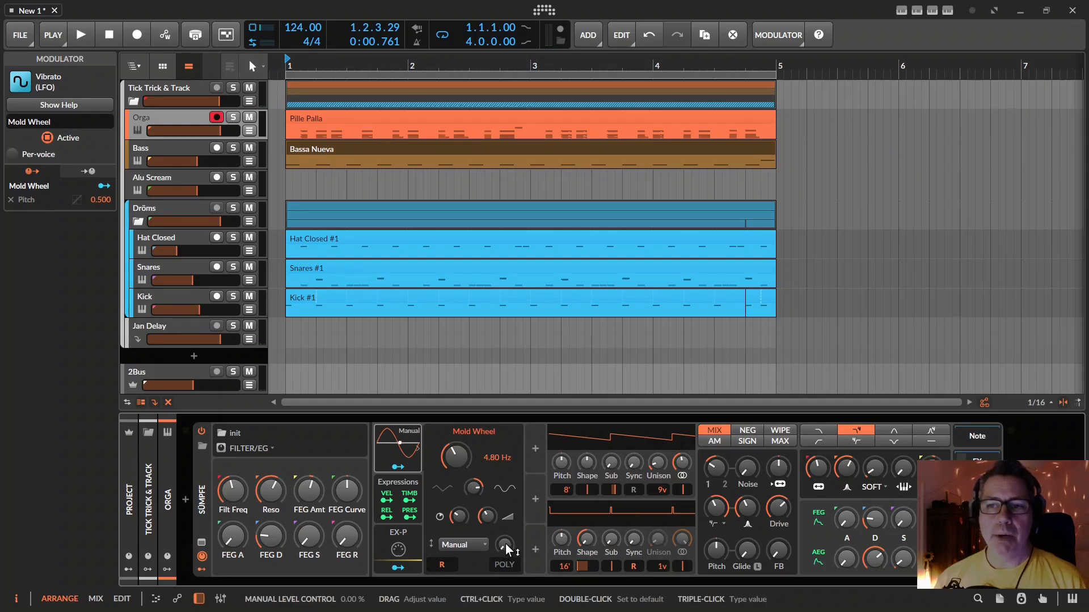
drag(506, 545, 505, 584)
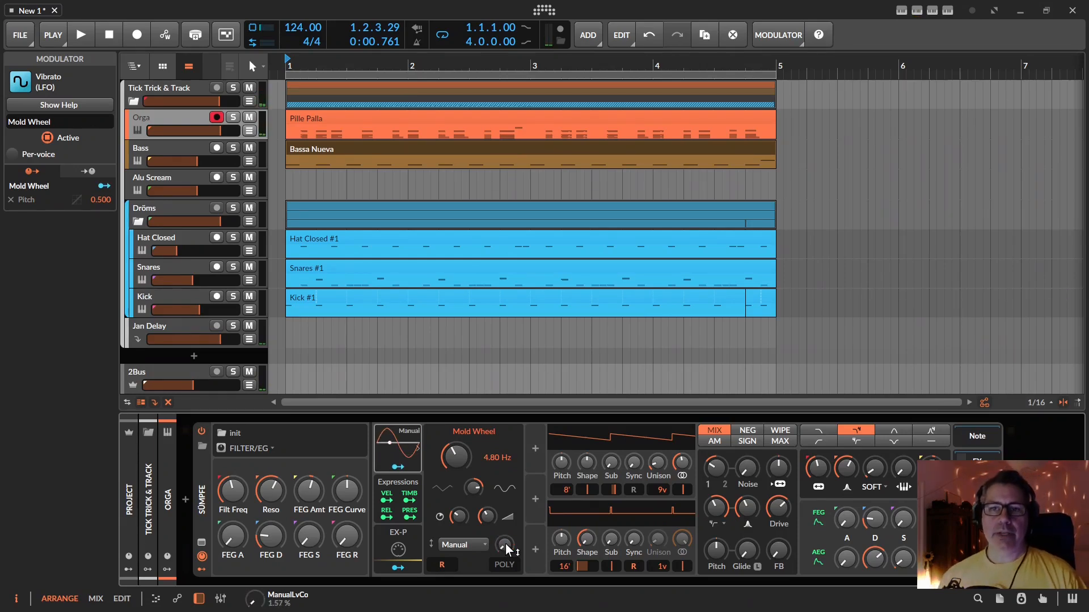